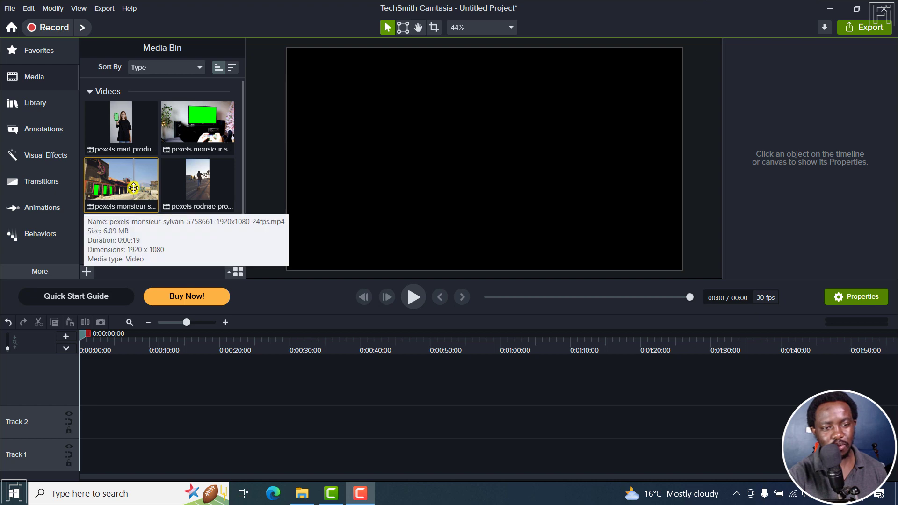
Add the street video with the three green-screen panels to Track 1 and preview its first few seconds.
right_click(137, 191)
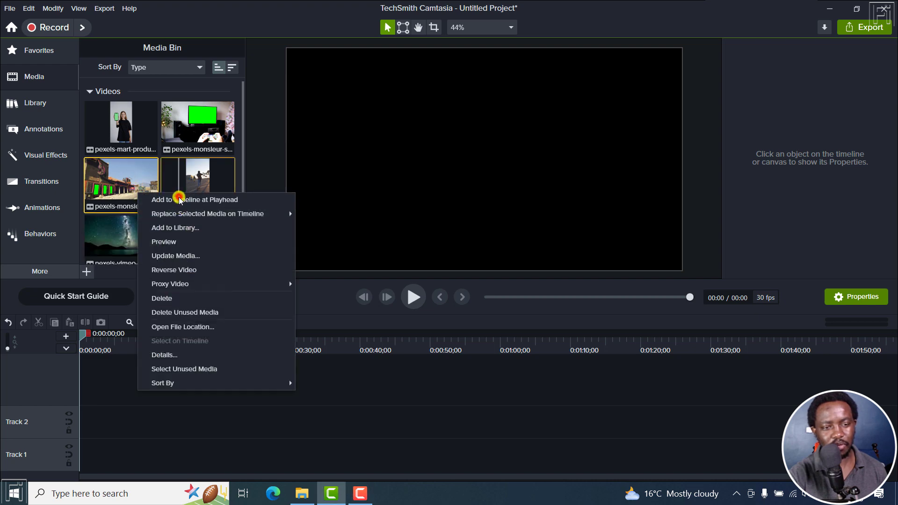
click(179, 199)
key(space)
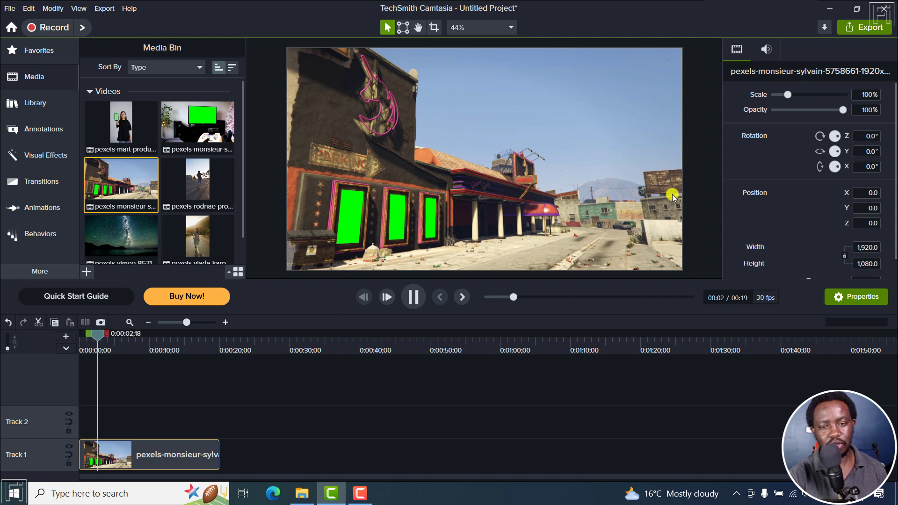
key(space)
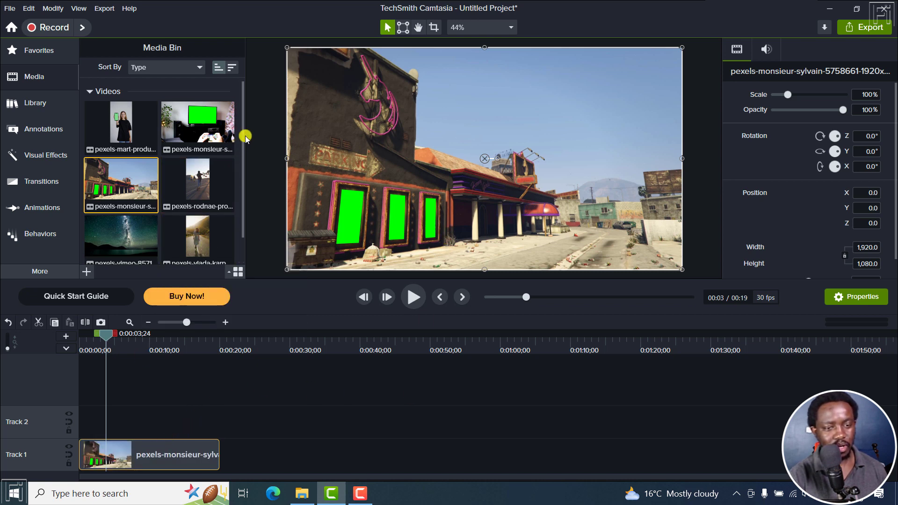
Place the vertical clip of the woman walking on Track 2 and shrink it to about 19% scale over the first green panel.
drag(238, 136, 83, 426)
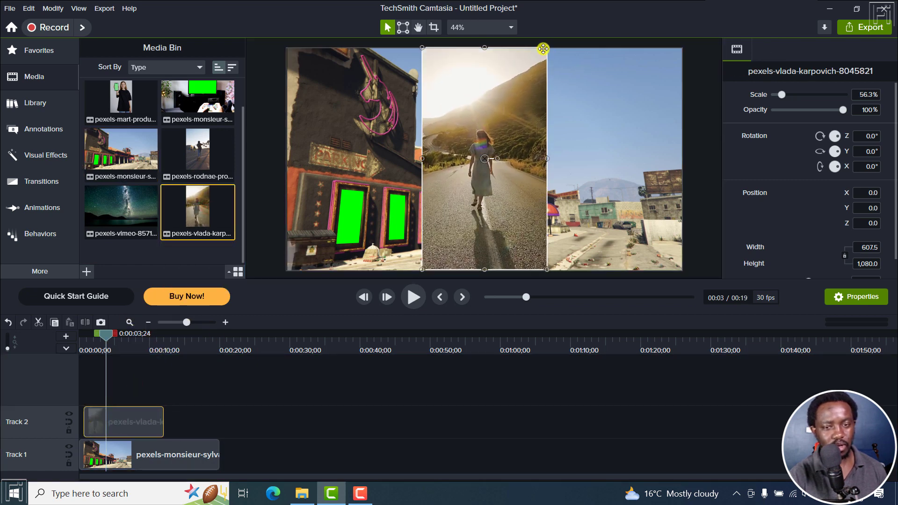
drag(546, 48, 464, 195)
drag(422, 216, 352, 202)
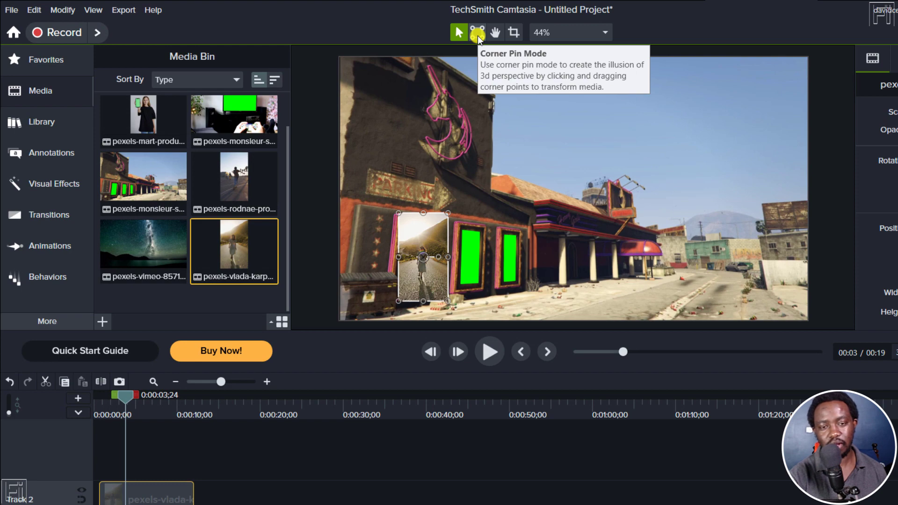
Corner-pin the walking-woman clip so its four corners fit the edges of the first green panel.
click(478, 34)
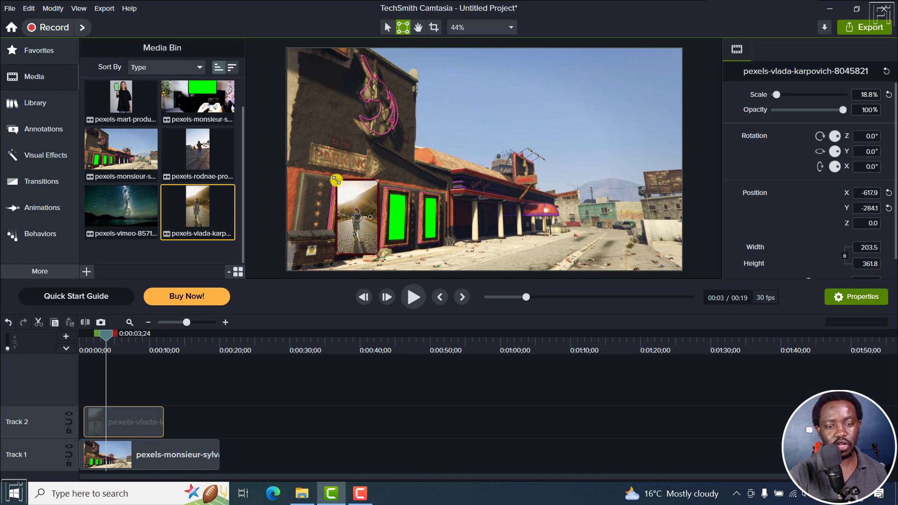
drag(336, 180, 341, 187)
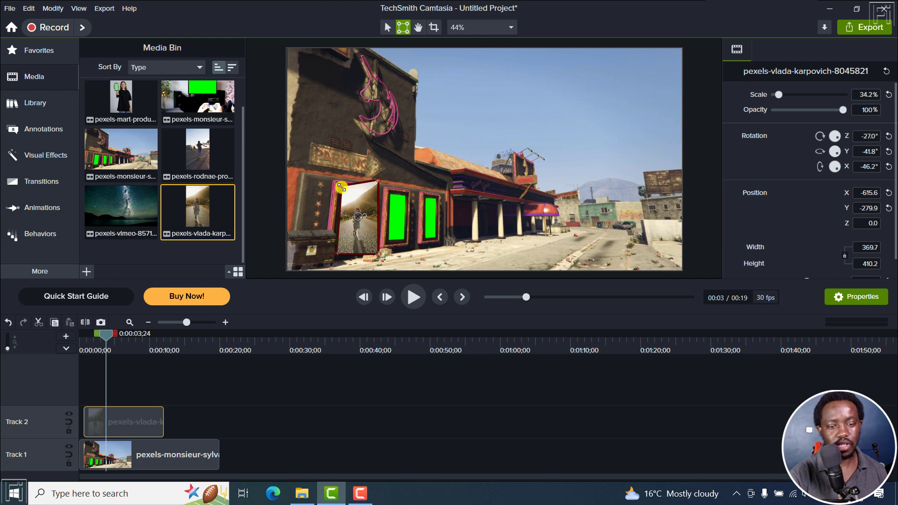
drag(335, 256, 337, 245)
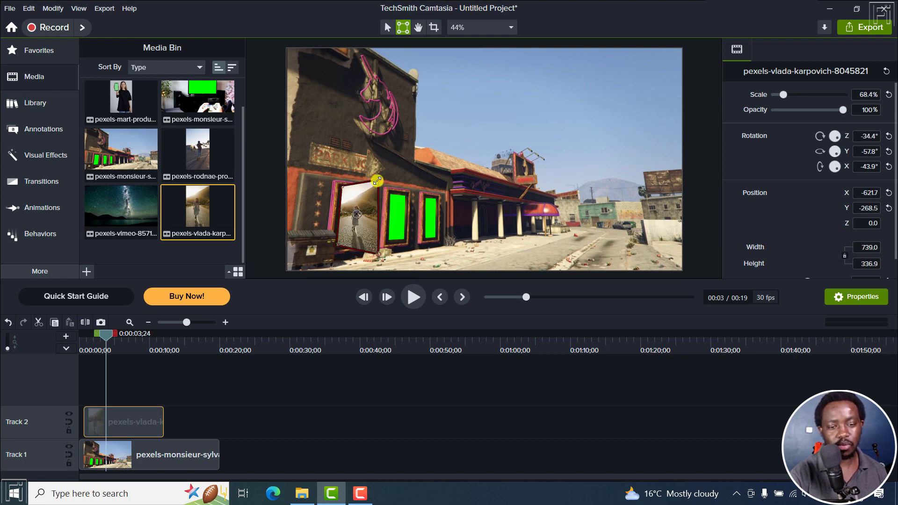
drag(377, 181, 371, 189)
drag(377, 255, 361, 247)
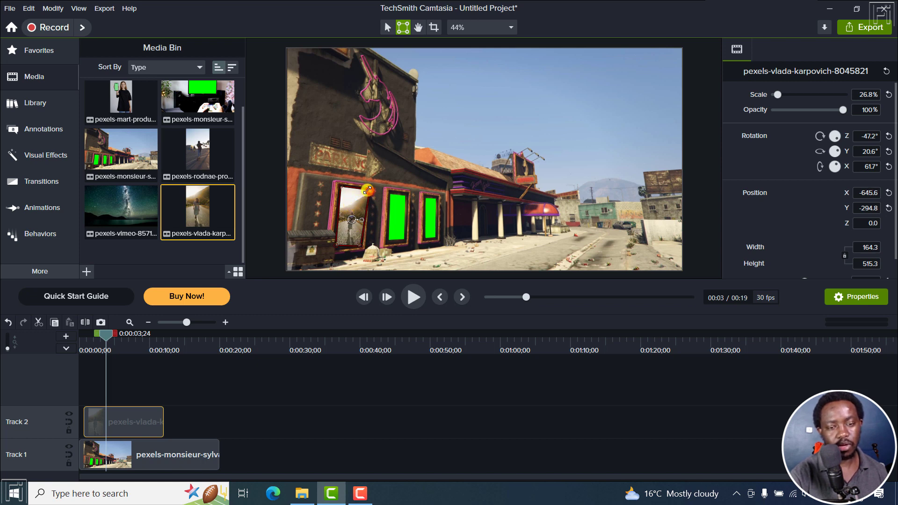
drag(368, 190, 364, 189)
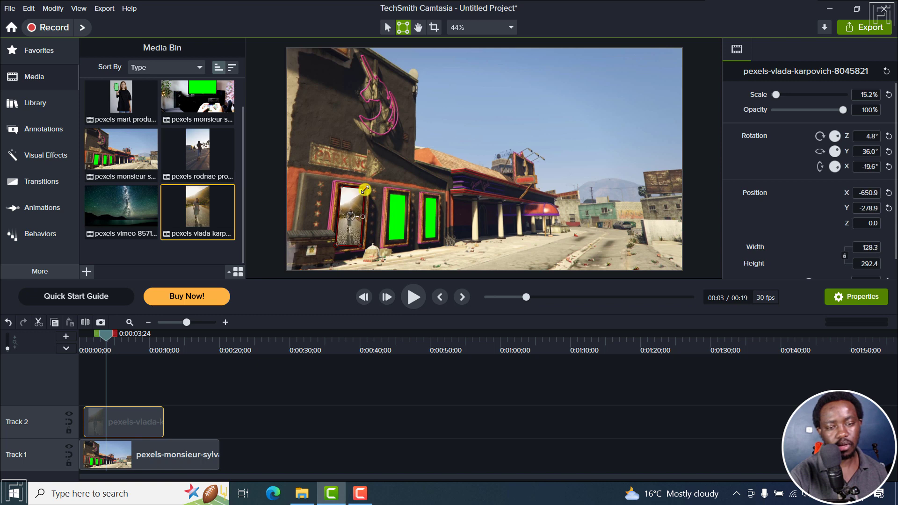
click(279, 385)
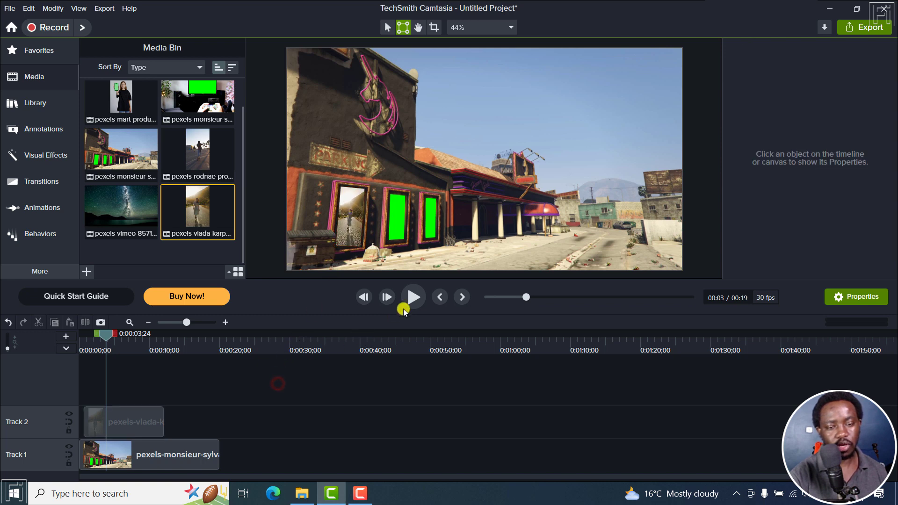
Play back the first panel replacement and align the Track 2 clip with the start of the timeline.
click(438, 298)
key(space)
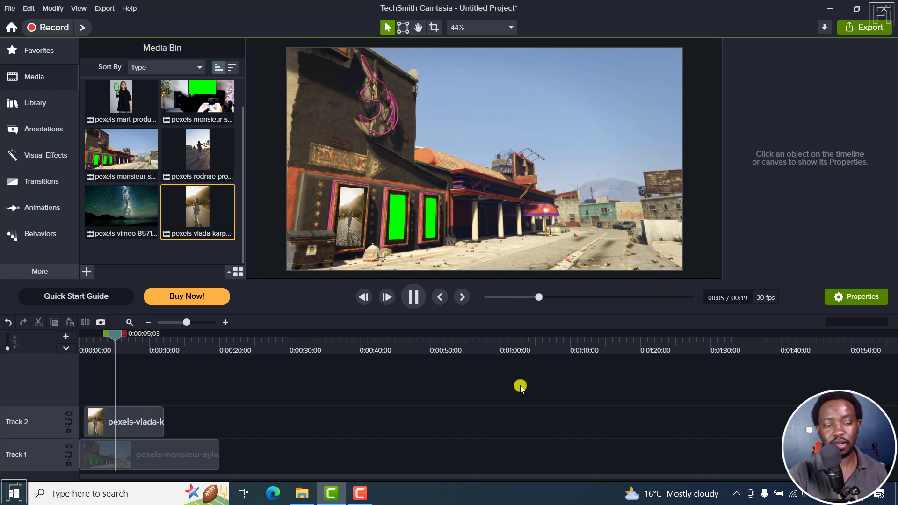
key(space)
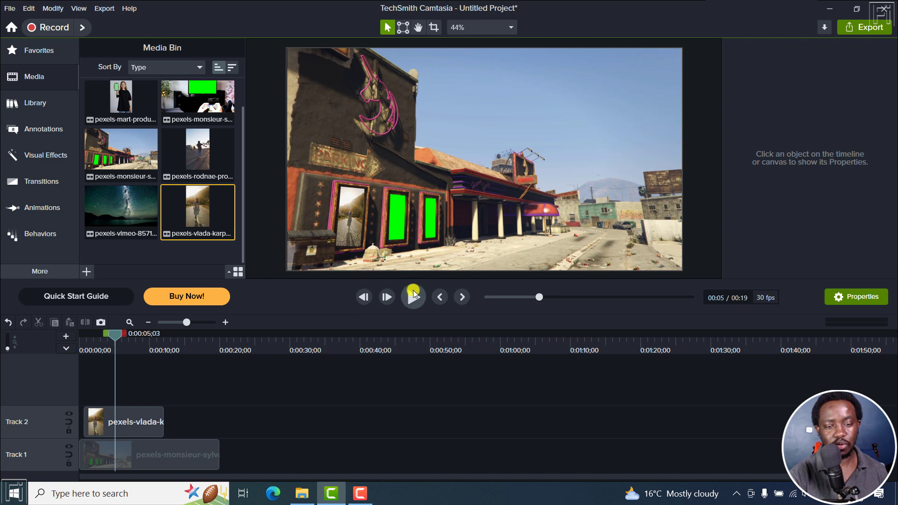
click(439, 298)
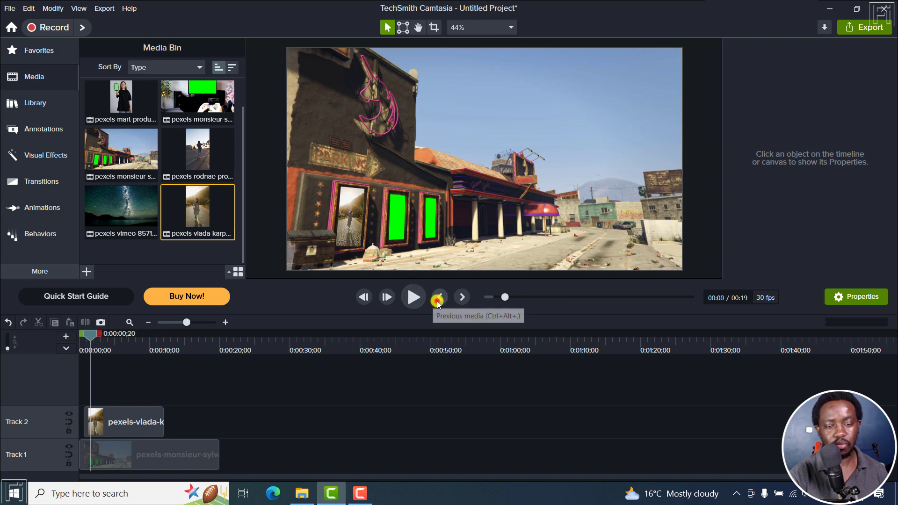
click(126, 417)
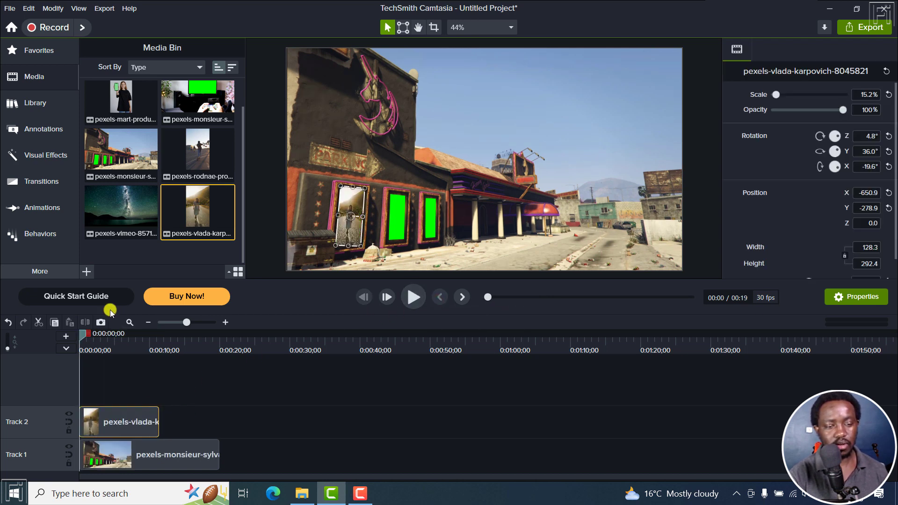
Add the vertical skateboarder clip to the start of Track 3 and shrink it to about 21% scale.
drag(196, 155, 77, 398)
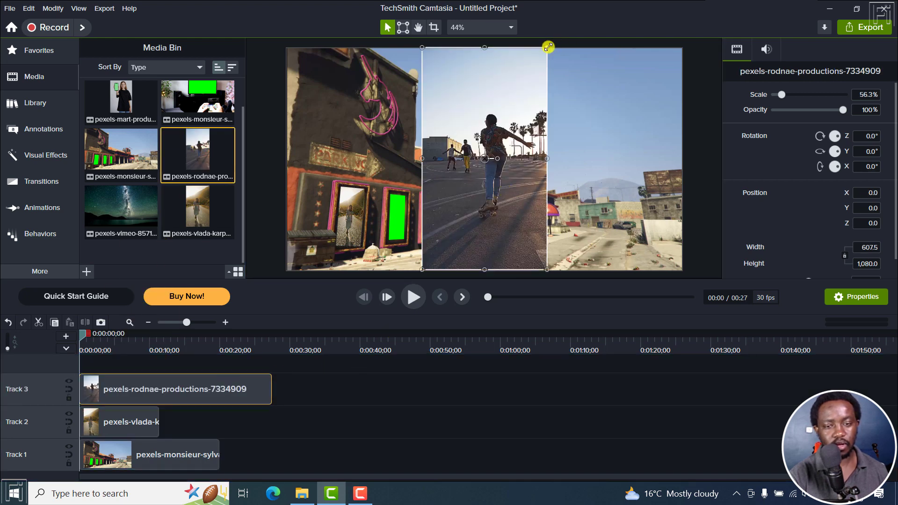
drag(547, 47, 462, 181)
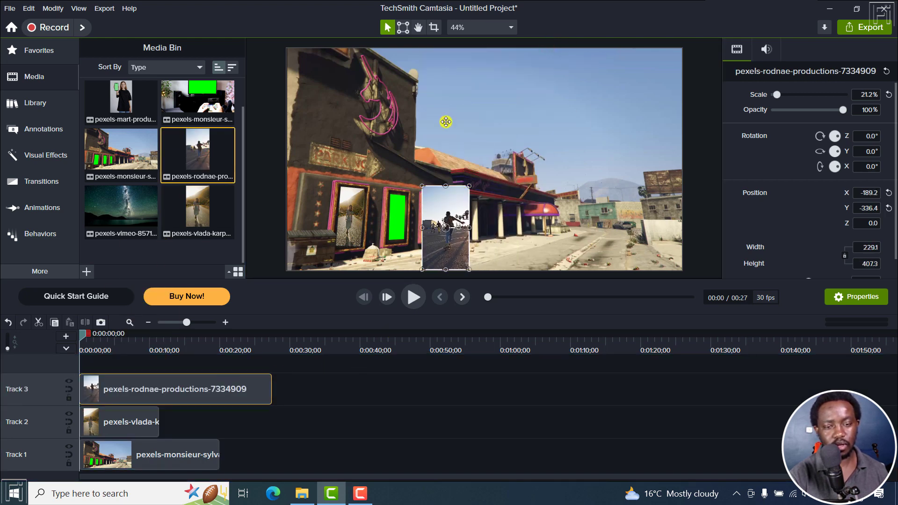
Move the skateboarder clip over the second green panel and corner-pin its four corners to the panel's edges.
click(402, 27)
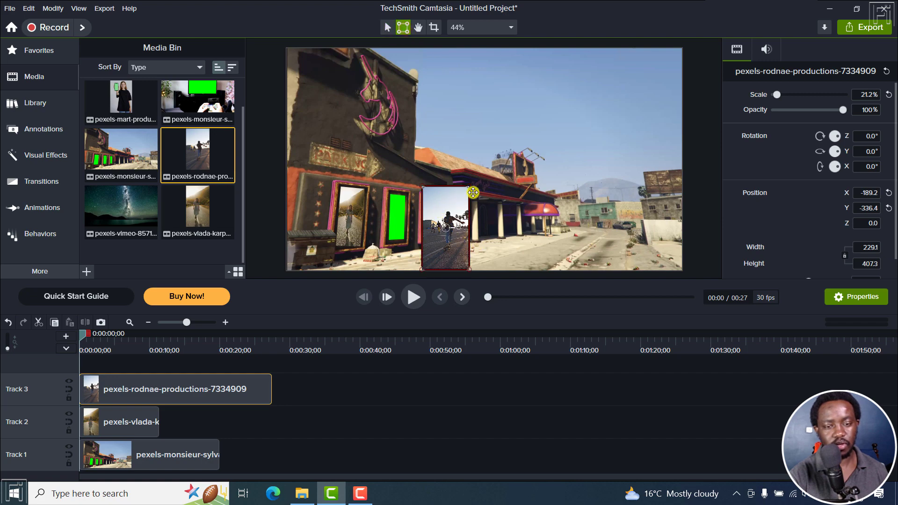
drag(443, 201, 394, 205)
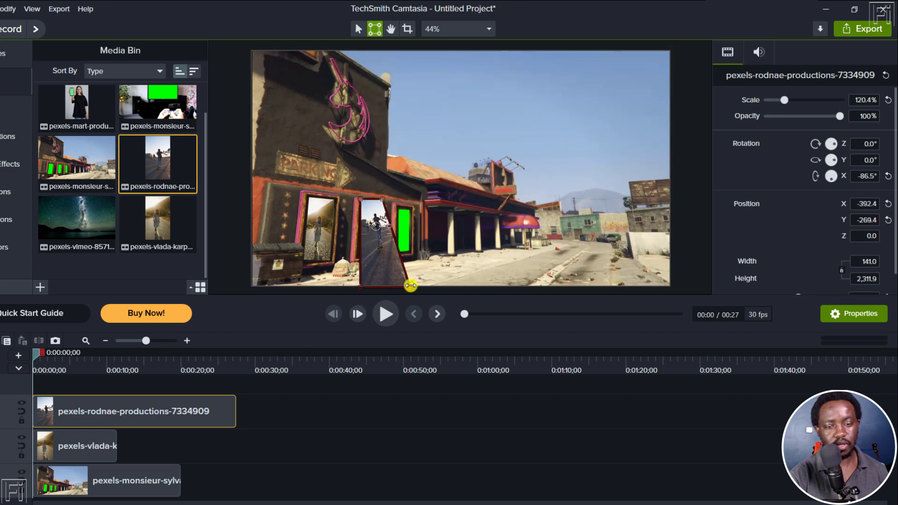
drag(408, 284, 354, 260)
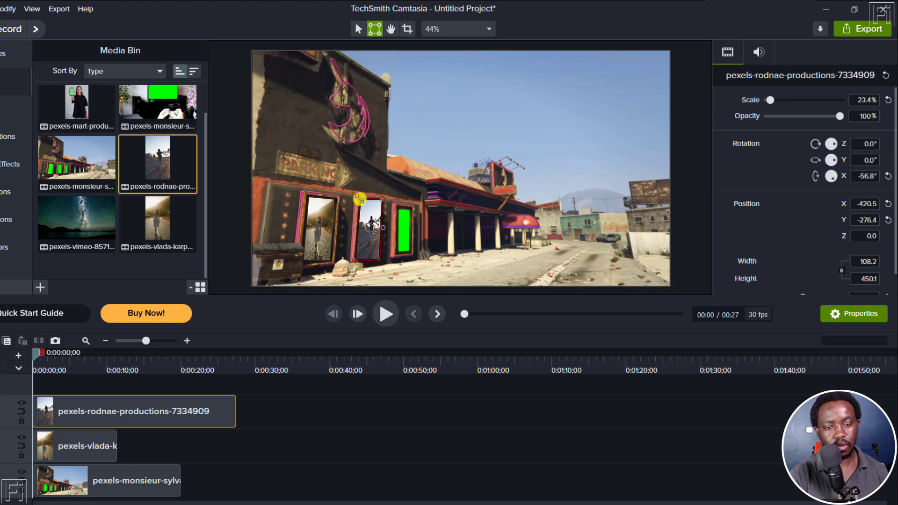
drag(359, 199, 380, 208)
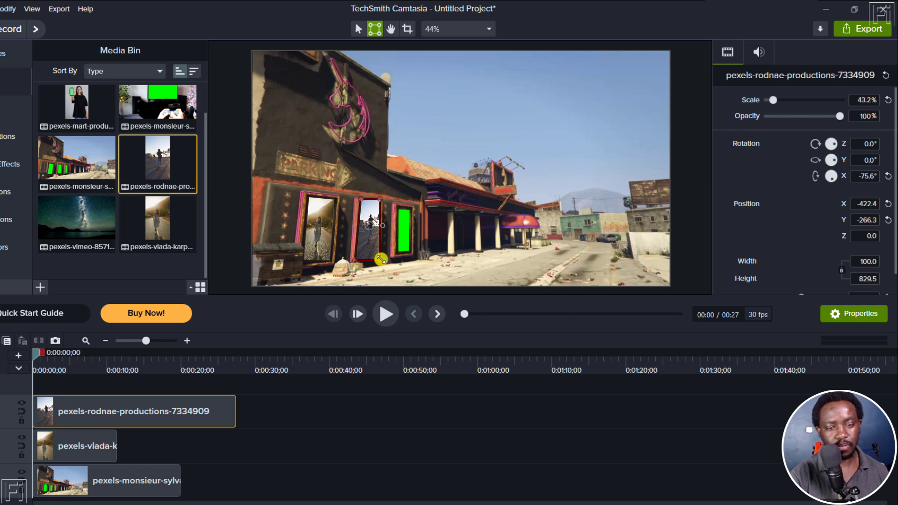
drag(377, 260, 358, 256)
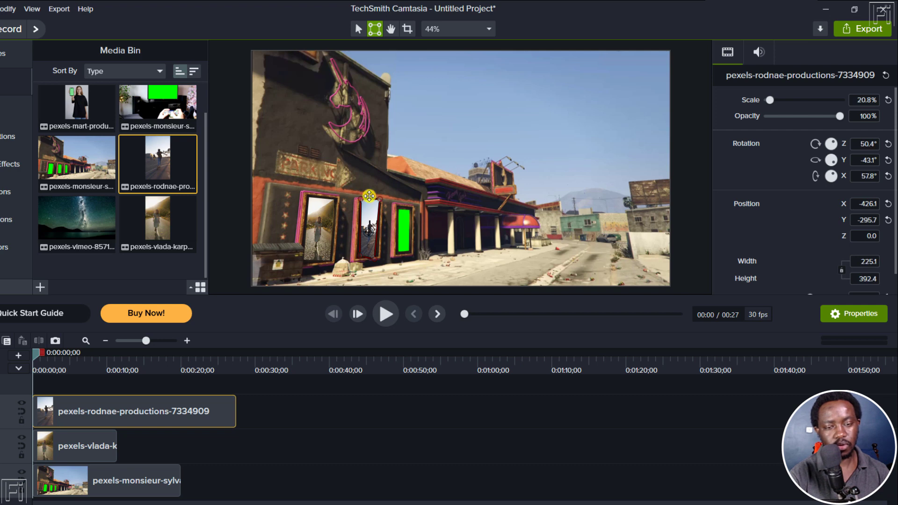
drag(362, 200, 378, 203)
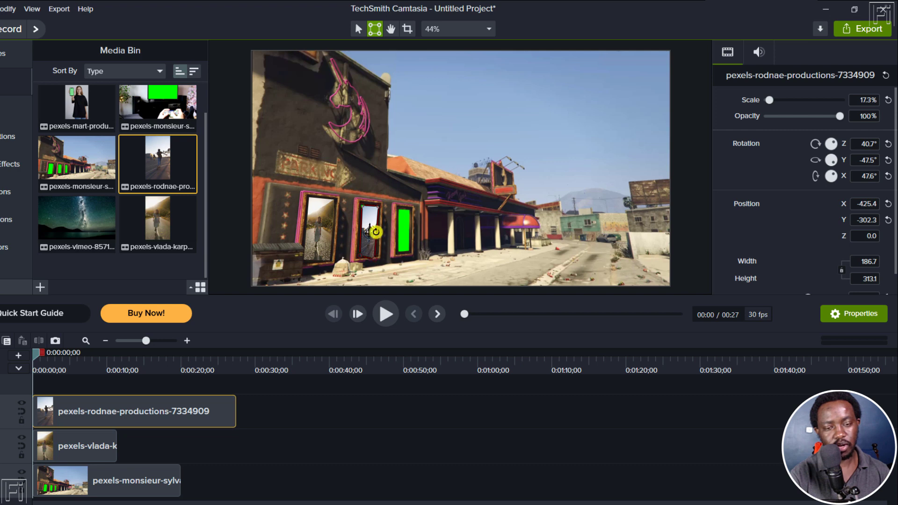
click(367, 410)
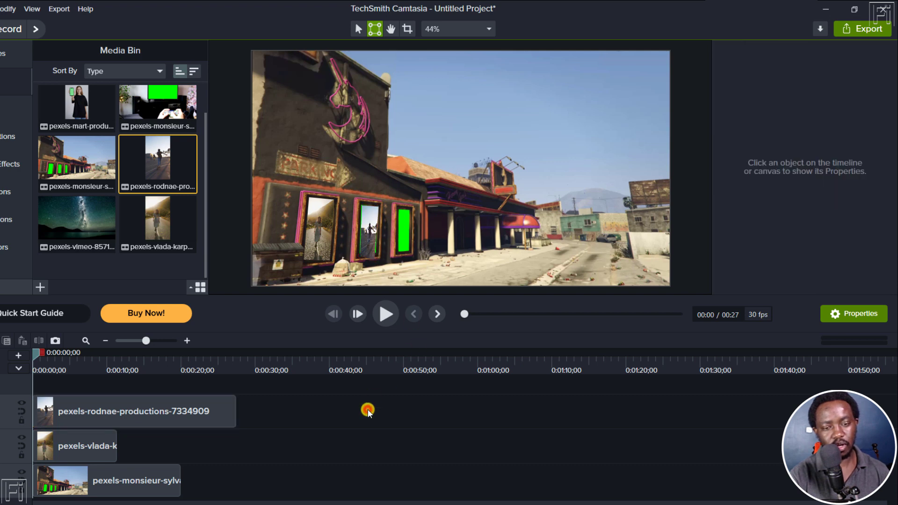
click(369, 245)
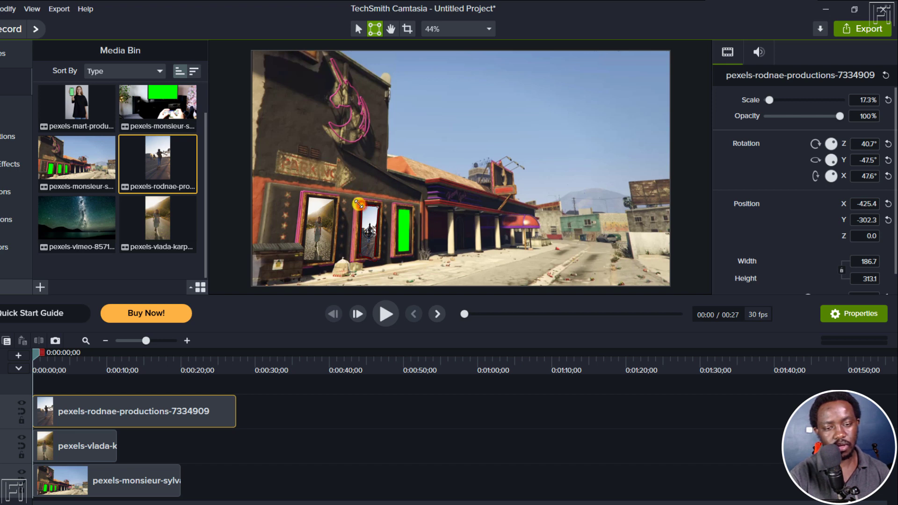
drag(359, 204, 361, 203)
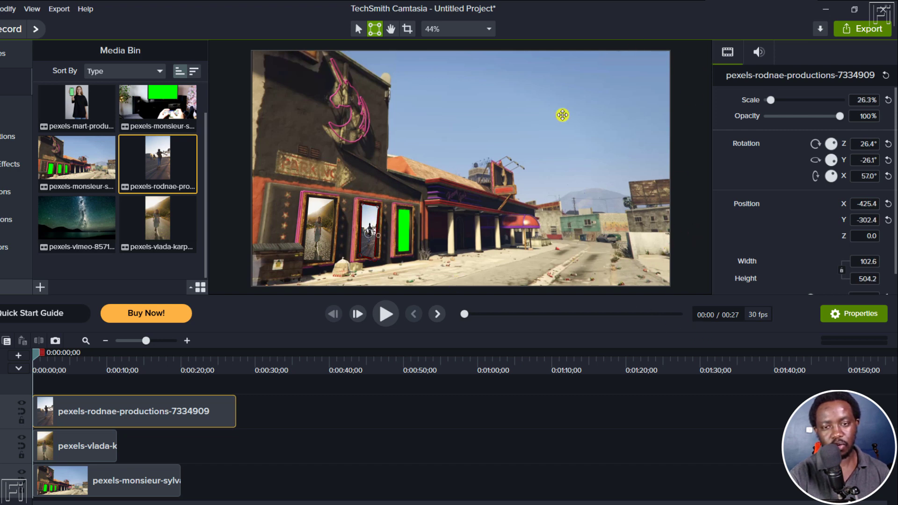
Detach the canvas, view it full screen and refine the skateboarder clip's lower corners to fit the second panel.
click(488, 29)
click(464, 220)
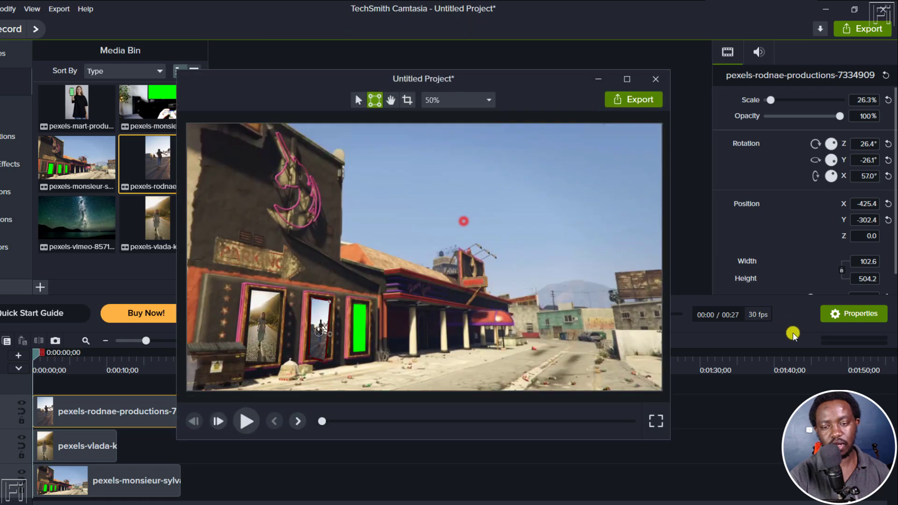
click(657, 421)
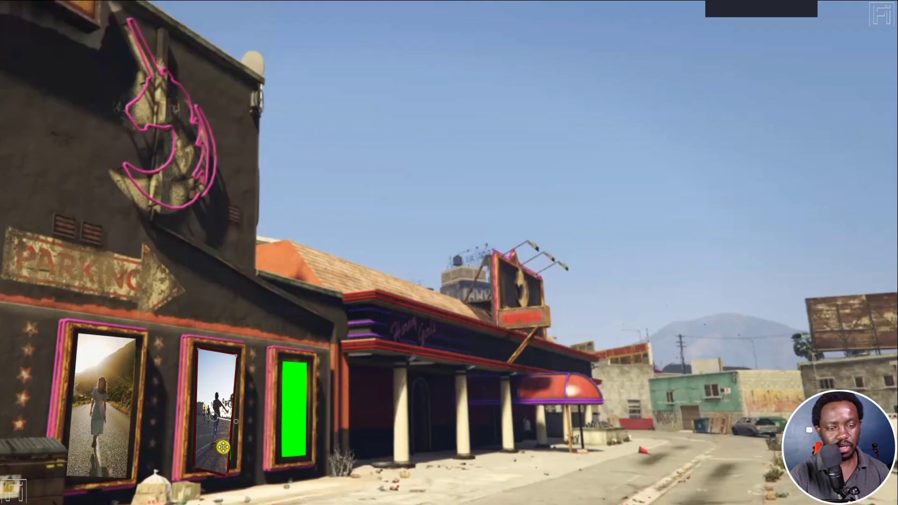
drag(227, 475, 234, 460)
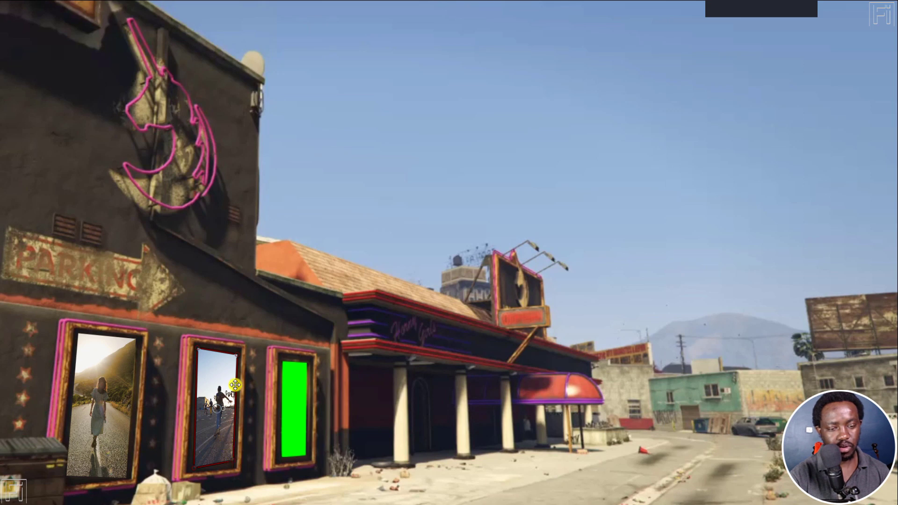
click(267, 274)
click(216, 440)
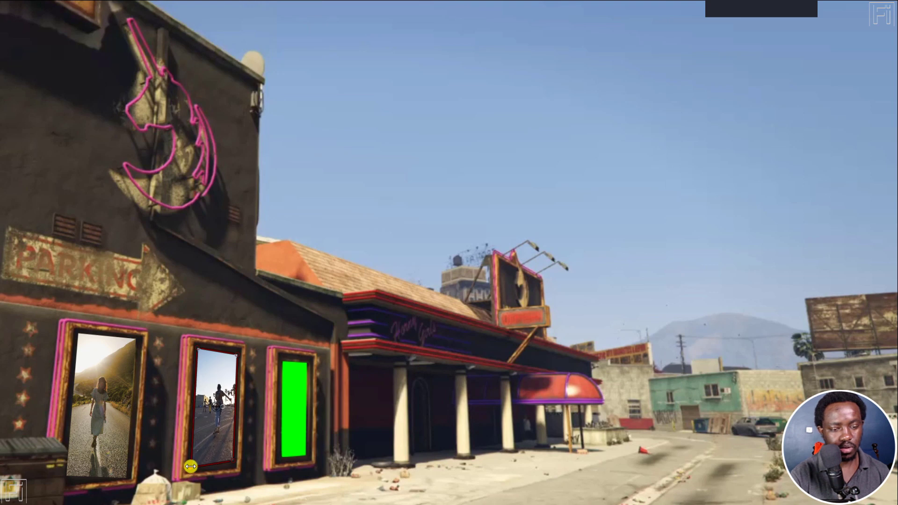
click(309, 272)
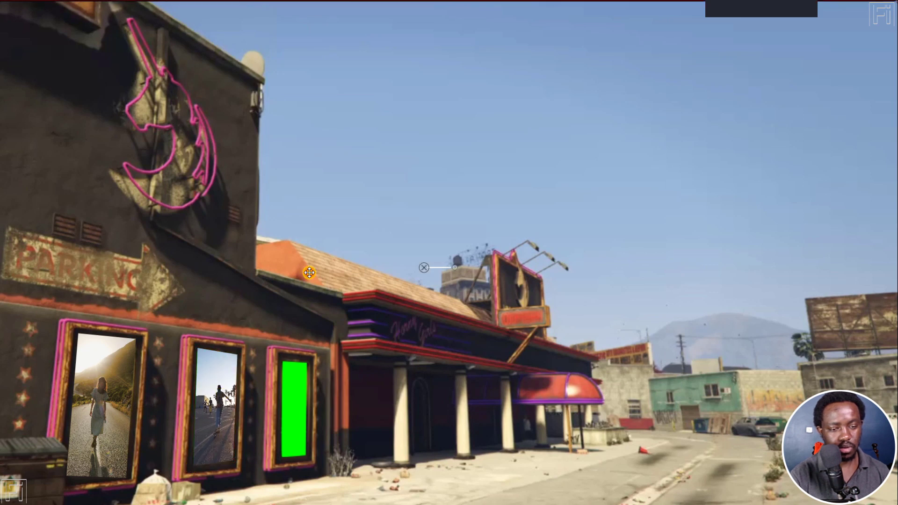
key(Escape)
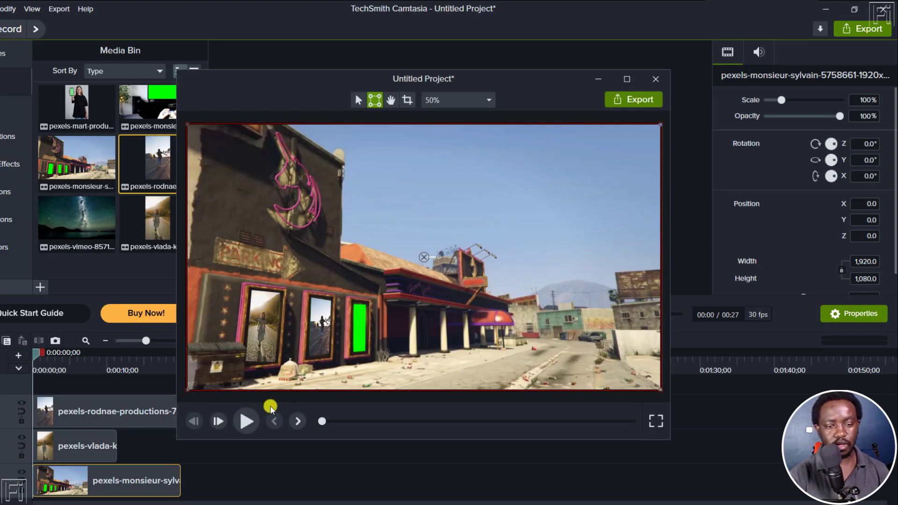
Play to the two-second mark, fine-tune the skateboarder clip's lower corner in the full-screen canvas and resume playback.
click(246, 421)
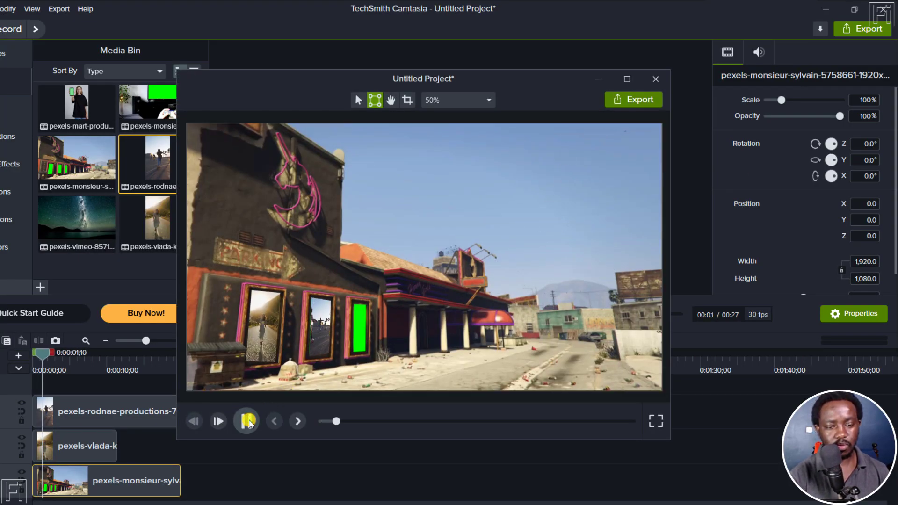
click(248, 421)
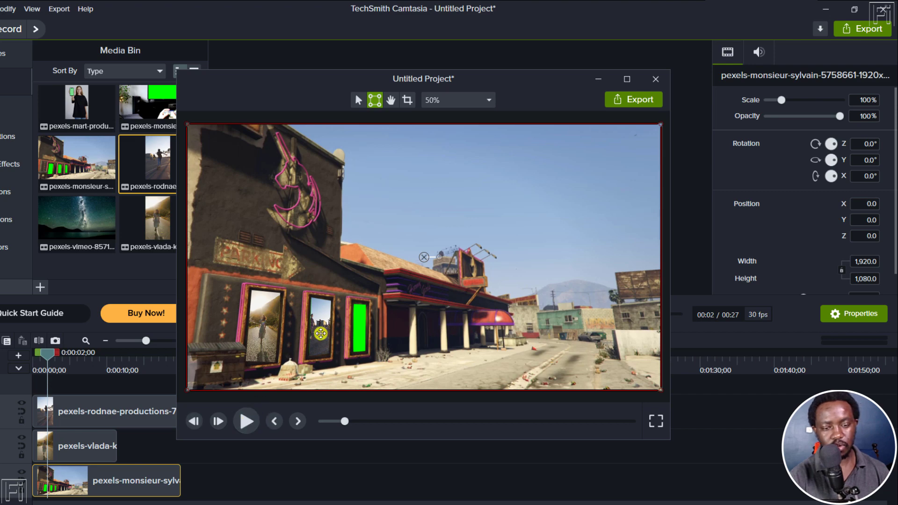
click(656, 421)
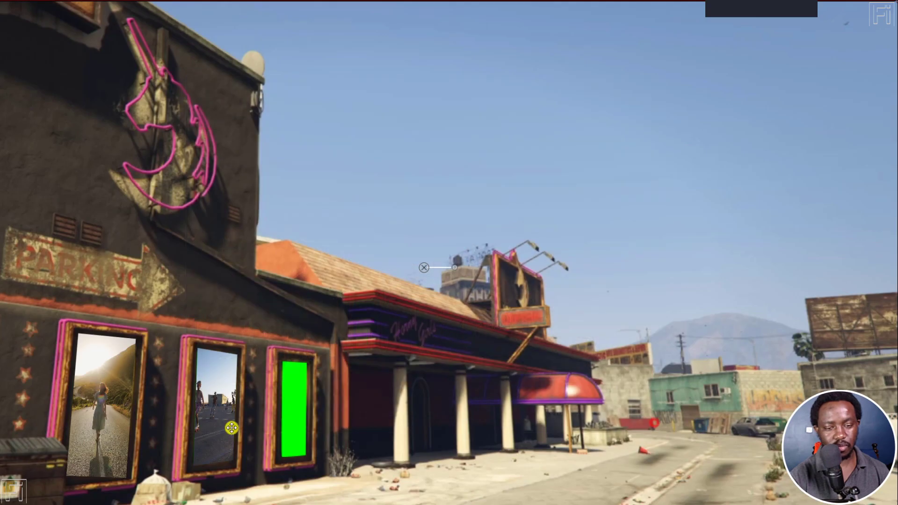
click(204, 444)
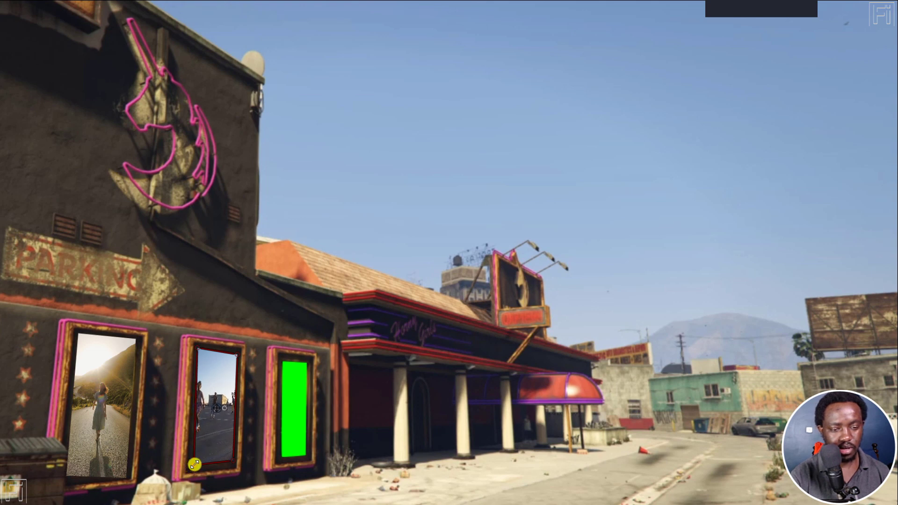
drag(195, 464, 193, 465)
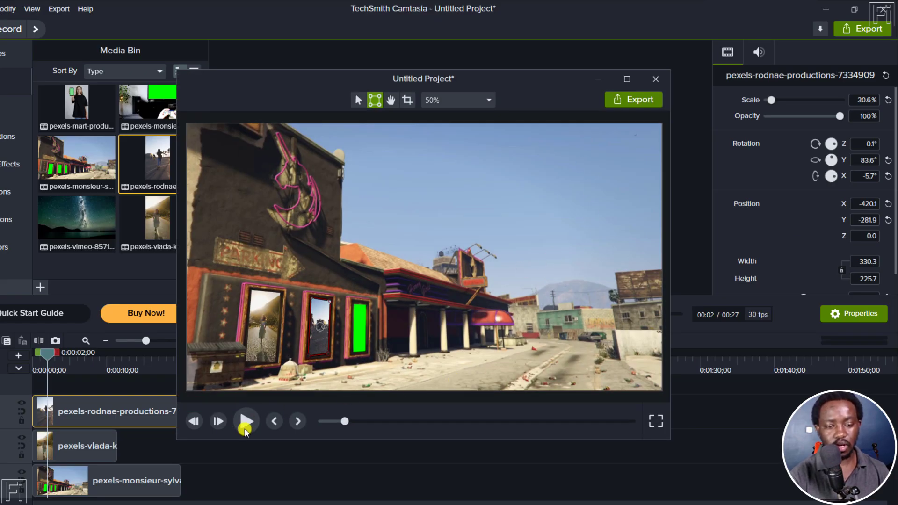
click(245, 422)
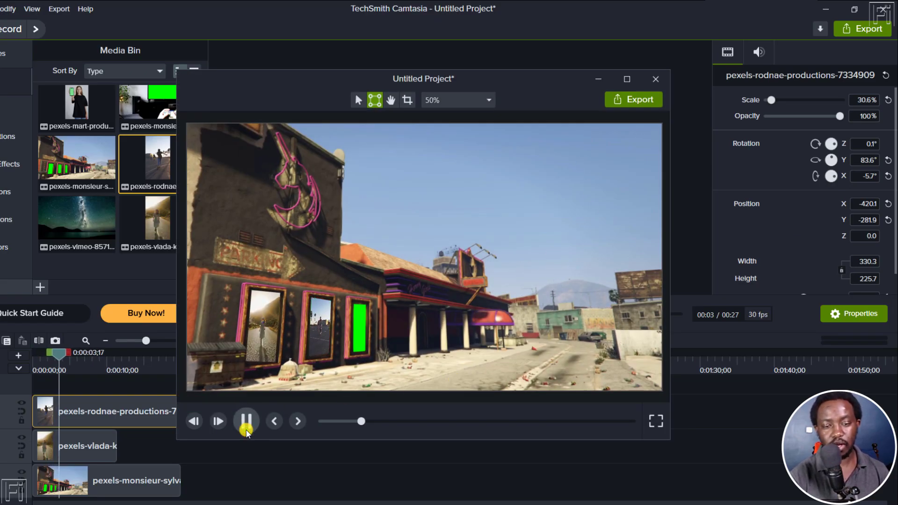